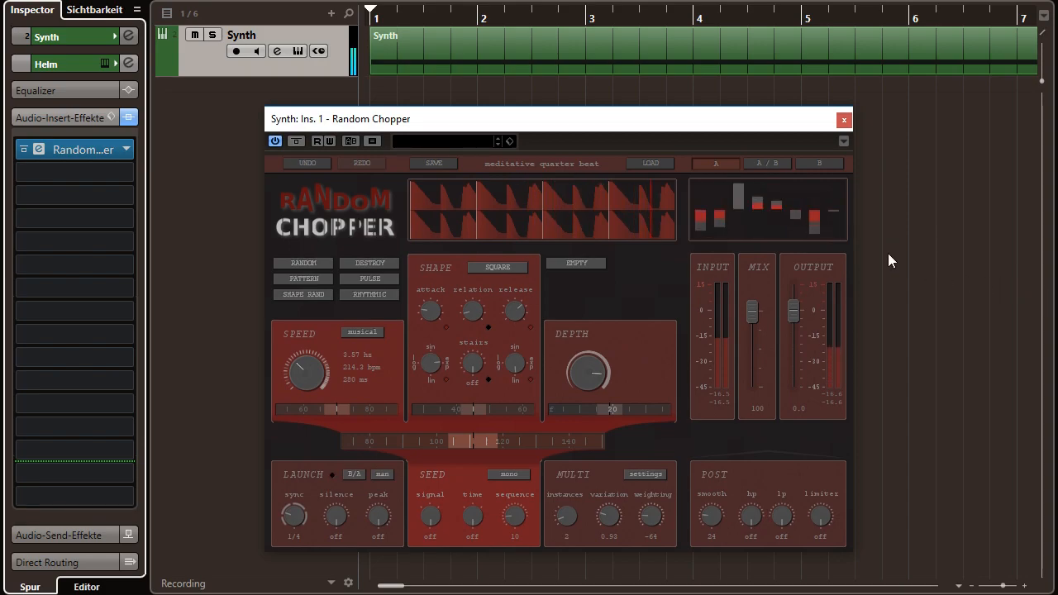
- Load the "full reset" preset in Random Chopper and raise the speed to about 1.84 Hz
left_click(661, 162)
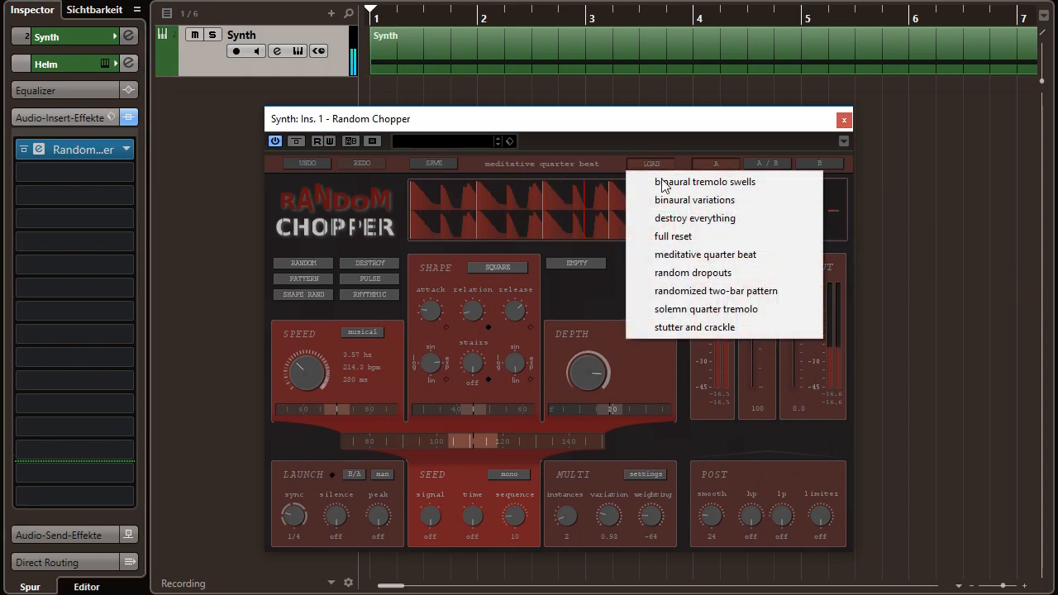
left_click(673, 234)
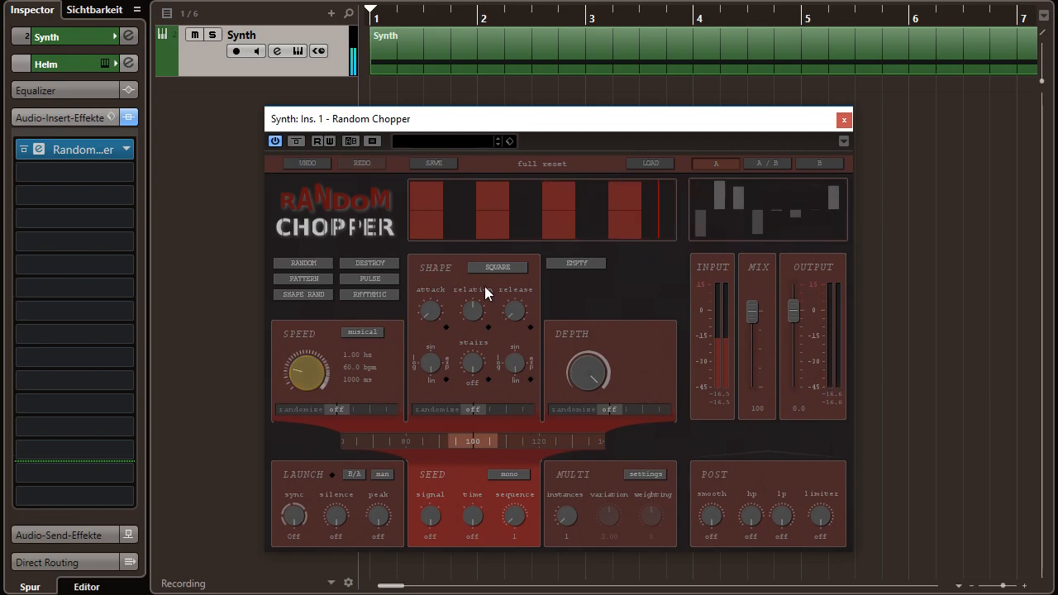
left_click_drag(305, 372, 325, 330)
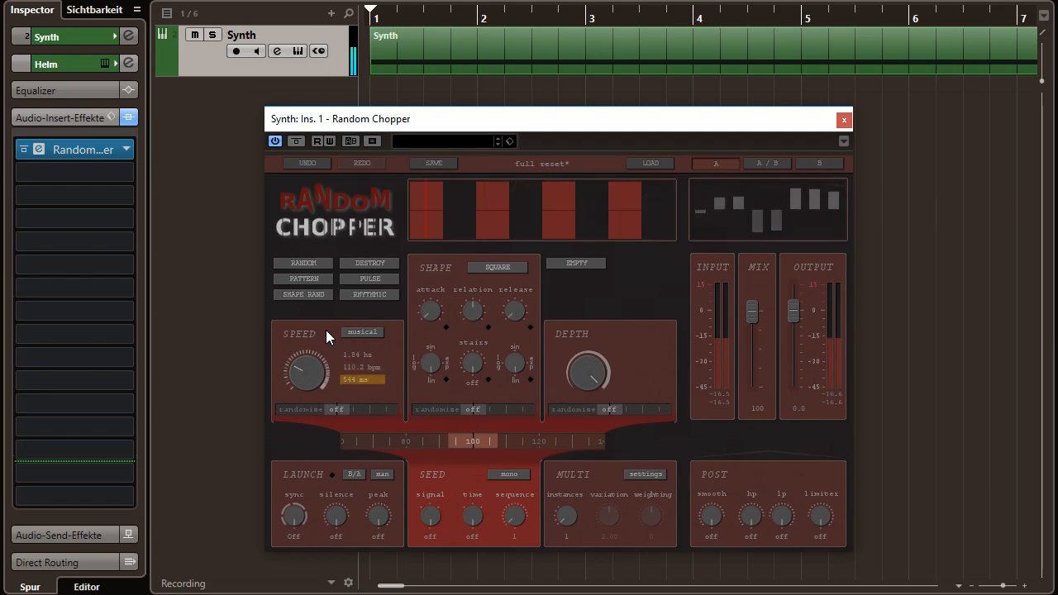
- Switch the speed to musical mode and try the 1/8 and 1/16 note values, settling on 1/8
left_click(349, 332)
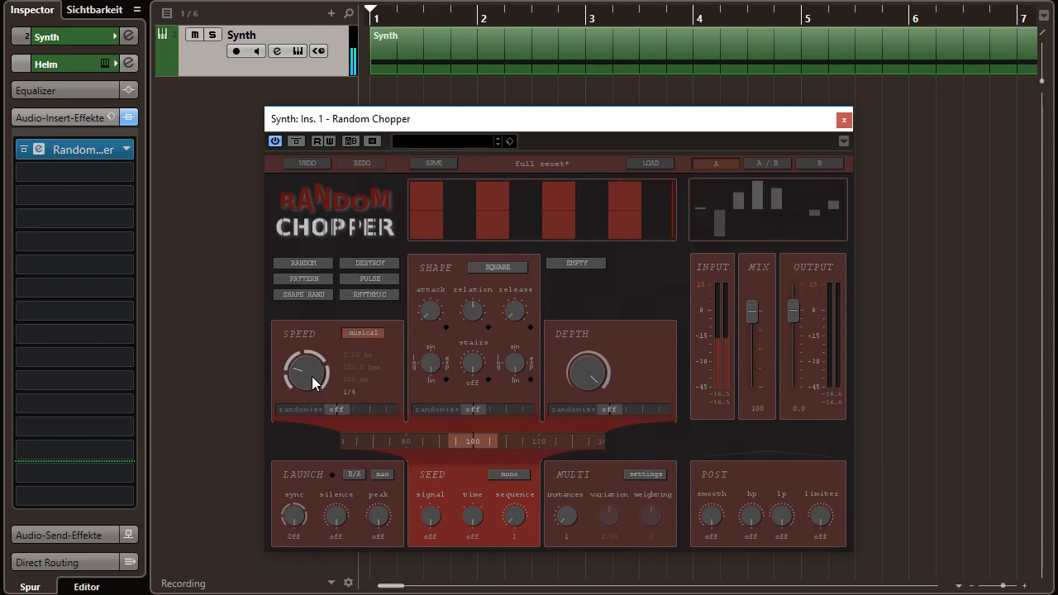
scroll(312, 377, "up", 1)
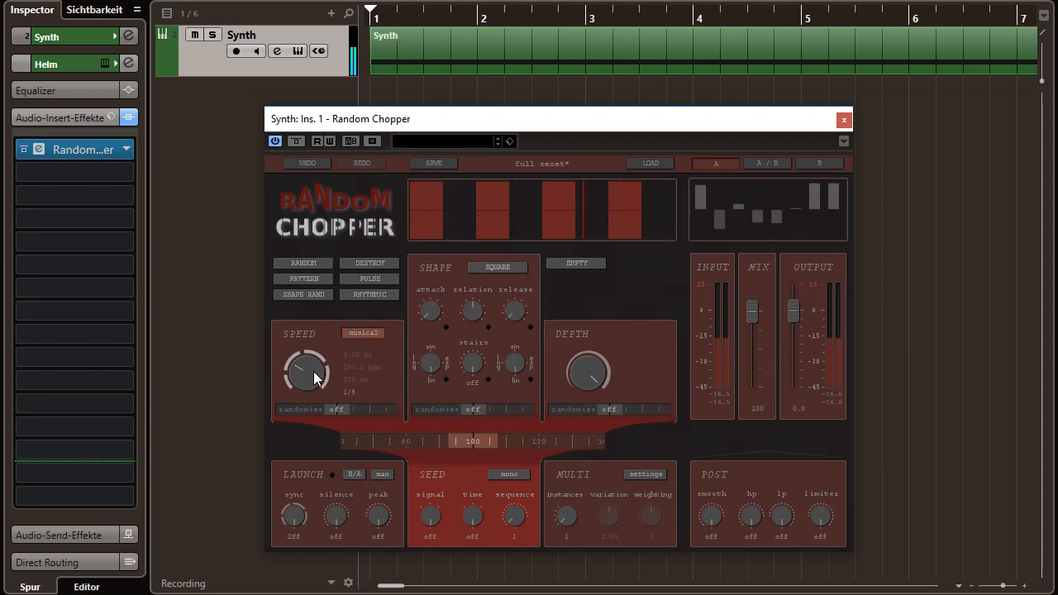
scroll(314, 368, "up", 1)
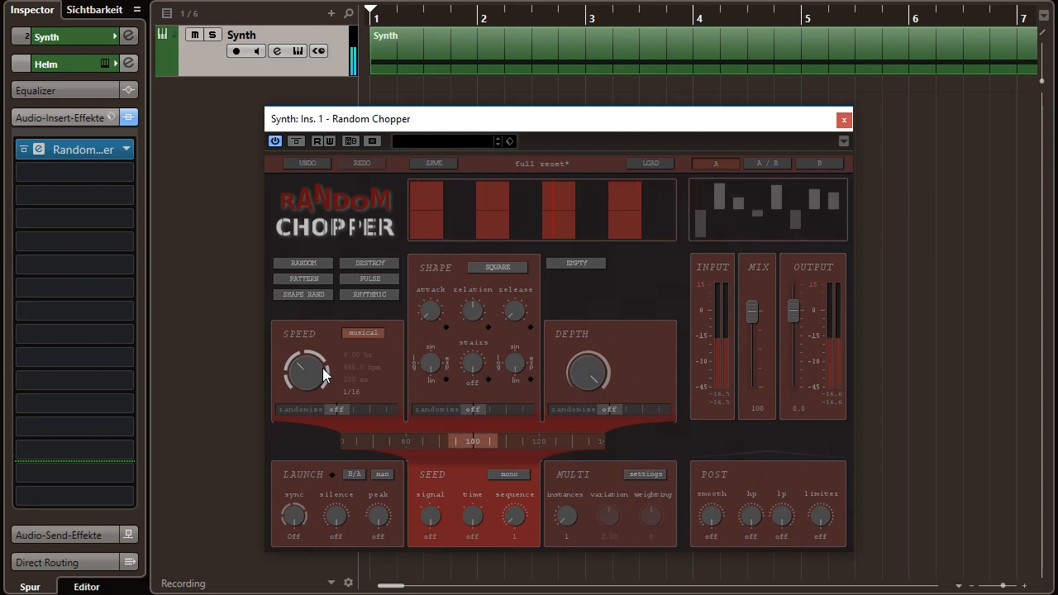
left_click(349, 392)
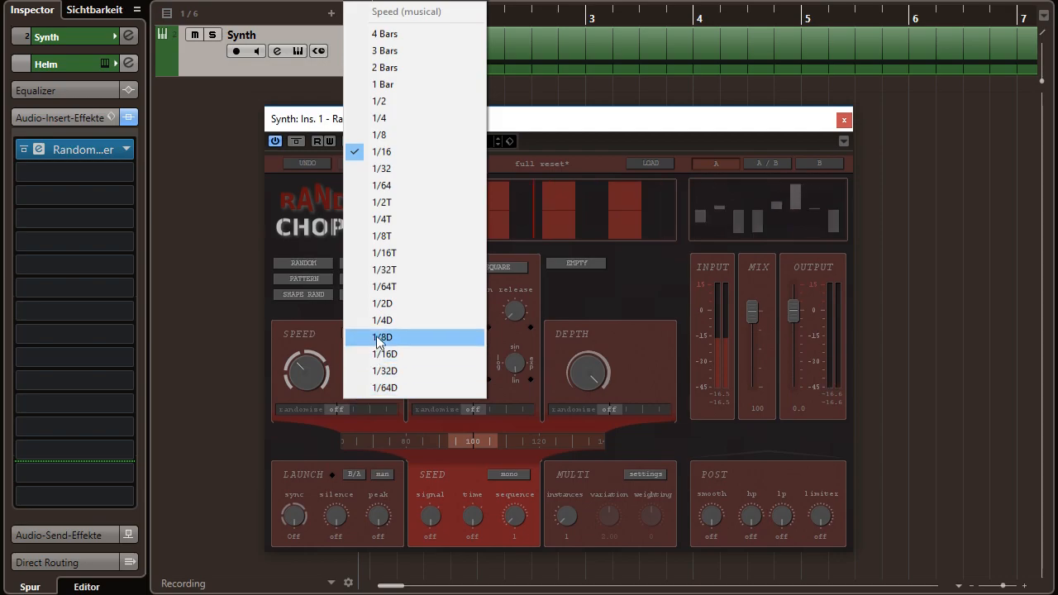
left_click(396, 135)
- Turn musical speed mode off, try speed randomization at 100, and reset the randomization to off
left_click(363, 334)
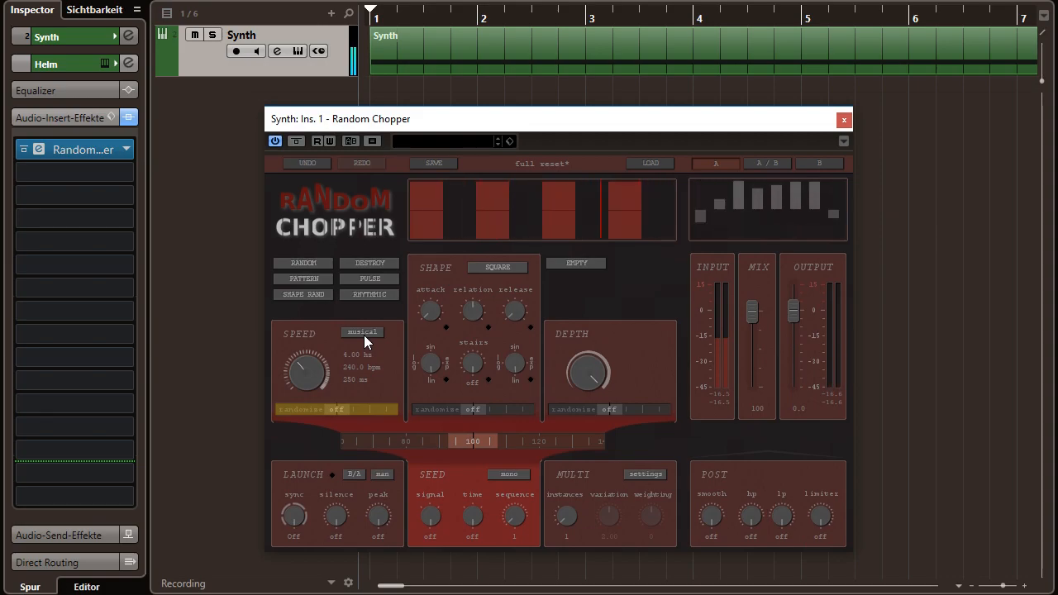
left_click_drag(361, 412, 232, 420)
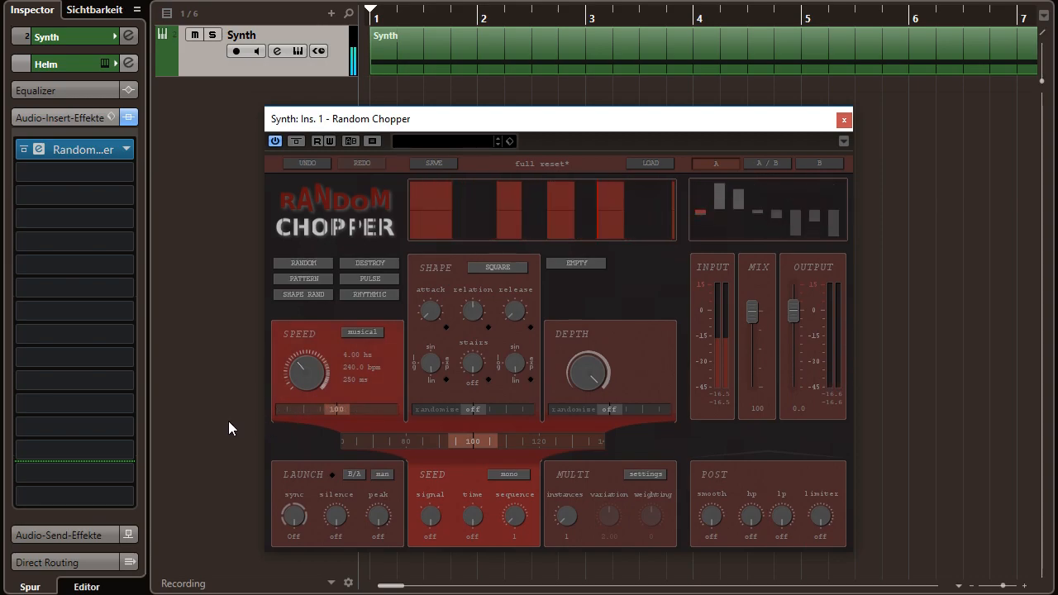
double_click(299, 412)
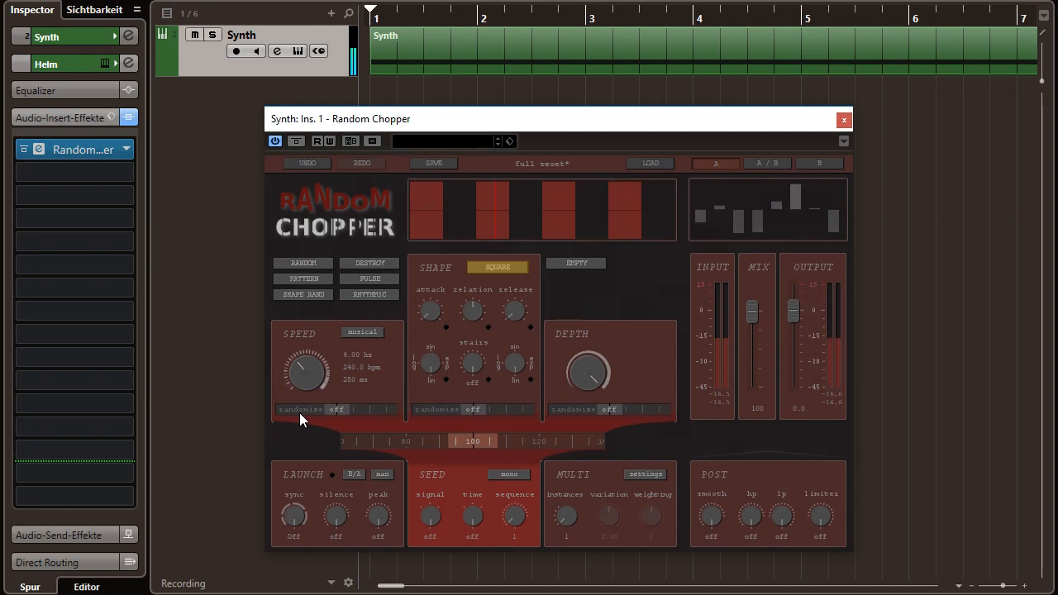
- Change the chop shape to Triangle and try shape randomization at 100 before resetting it to off
left_click(501, 268)
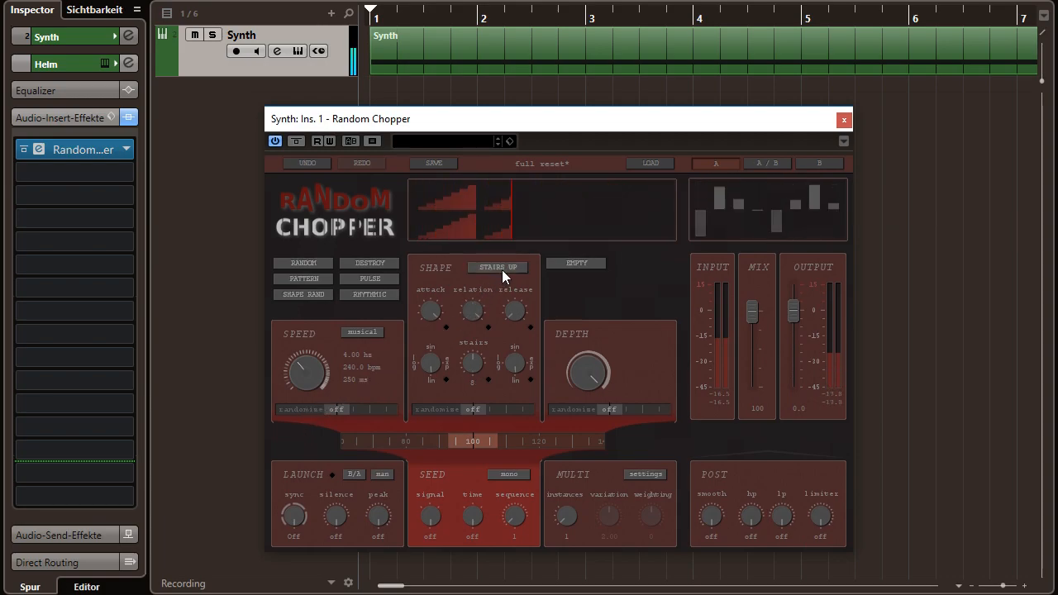
left_click(502, 268)
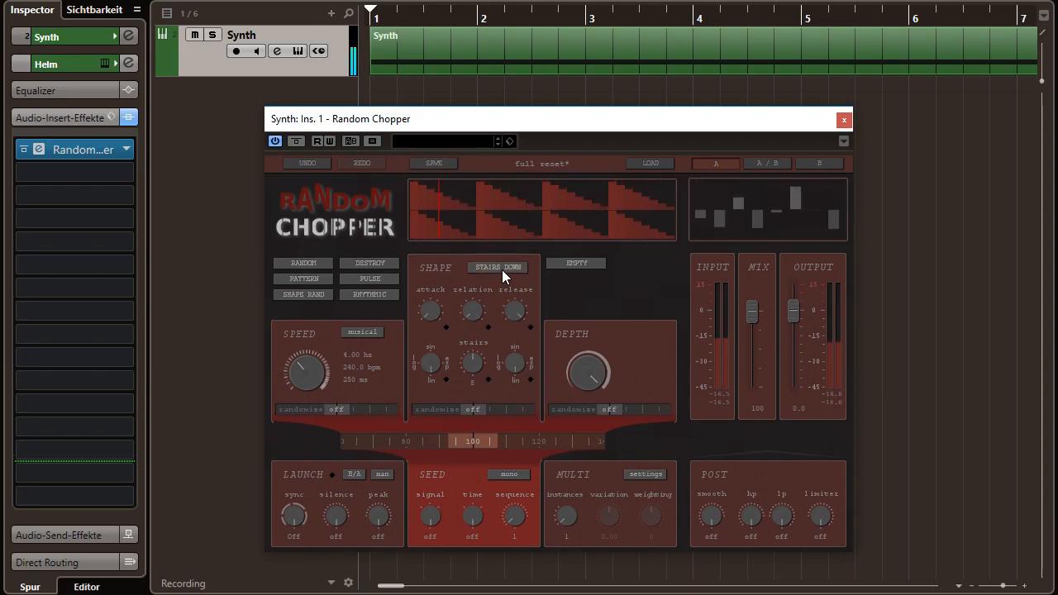
left_click(502, 268)
left_click(502, 268)
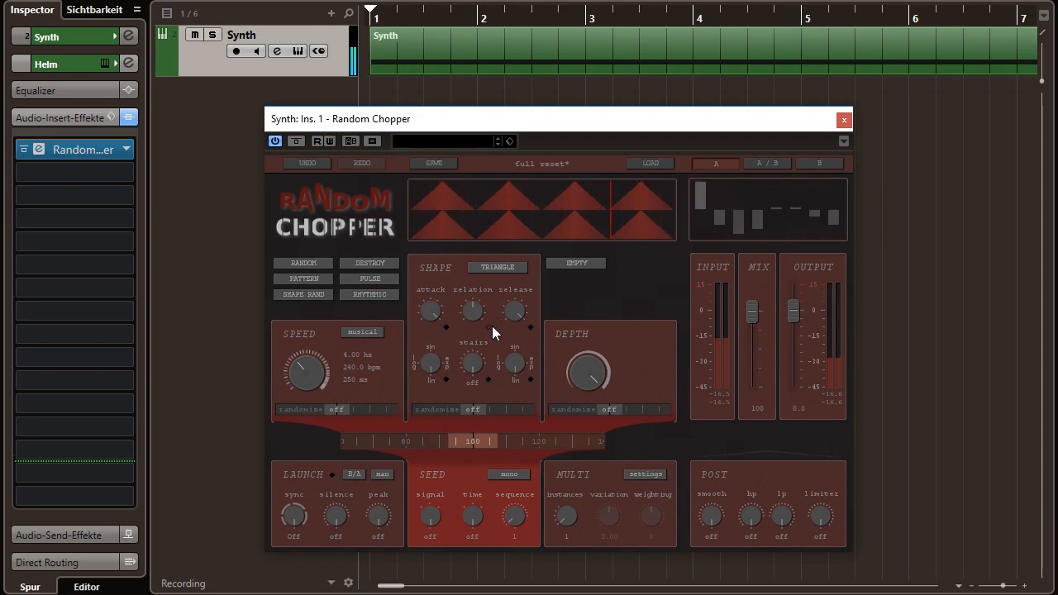
left_click_drag(505, 408, 371, 419)
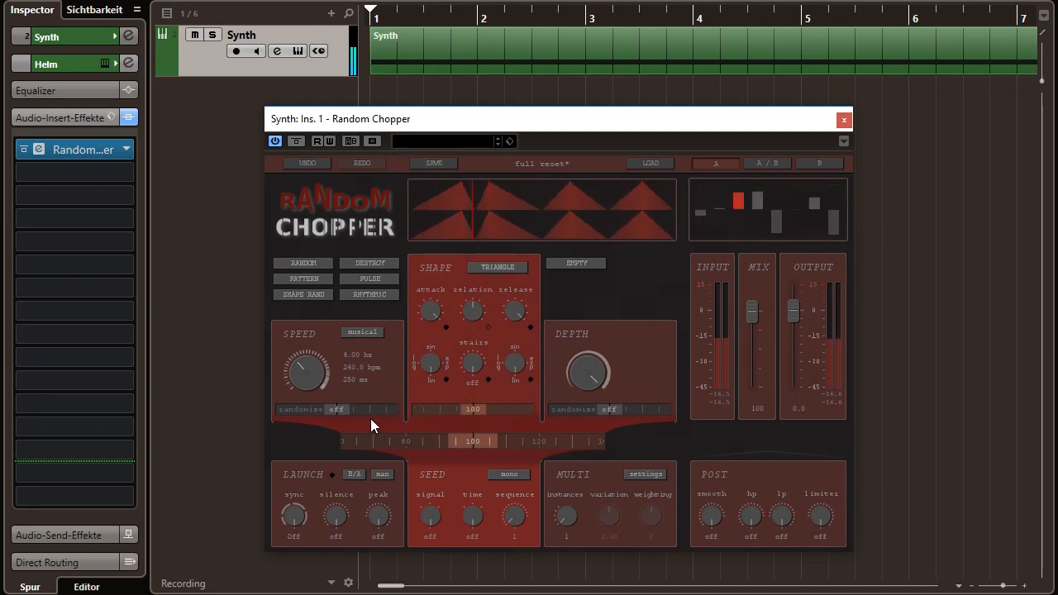
double_click(470, 408)
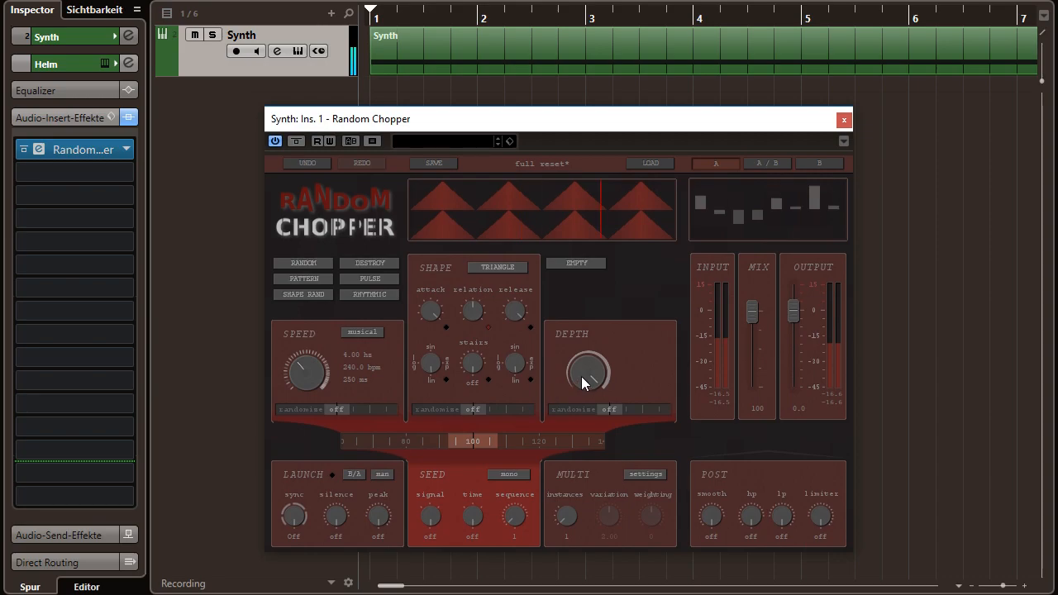
- Lower the depth to about half and raise the depth randomization to about 100
left_click_drag(584, 382, 583, 471)
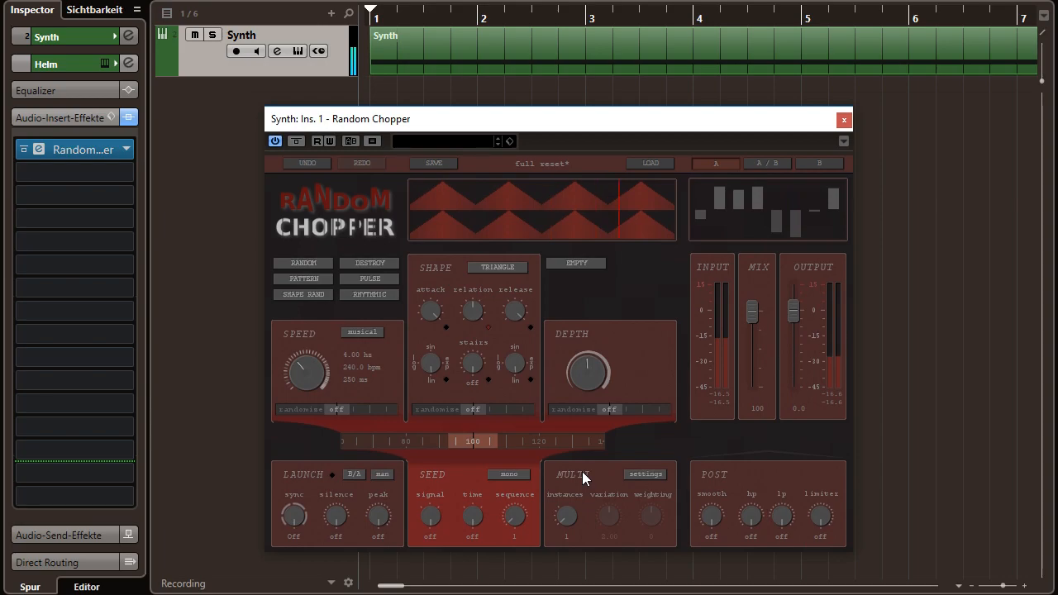
left_click_drag(629, 412, 603, 415)
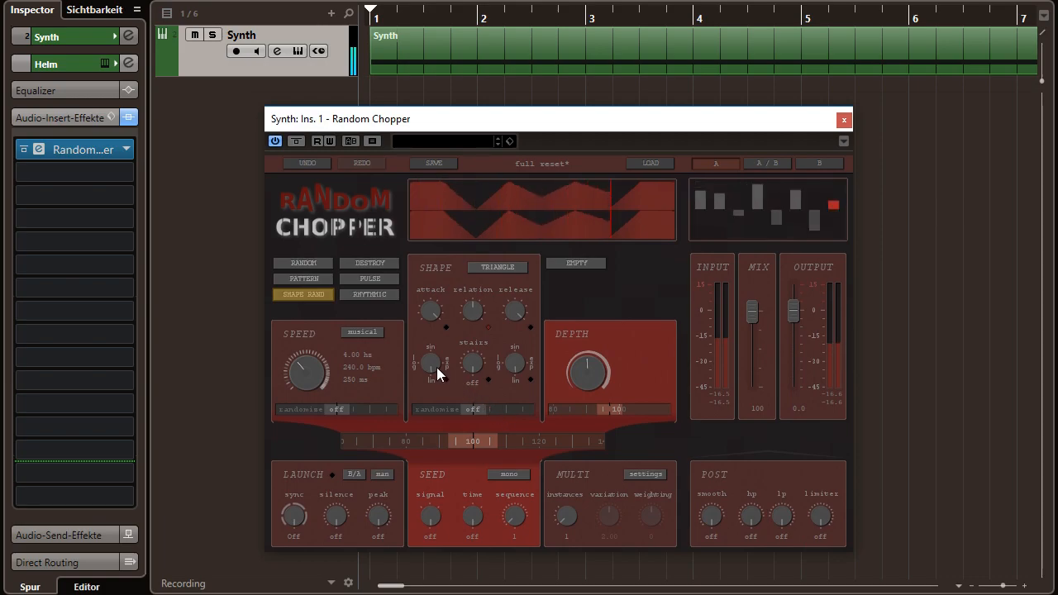
- Generate four random variations in a row with the SHAPE RAND randomizer
left_click(325, 293)
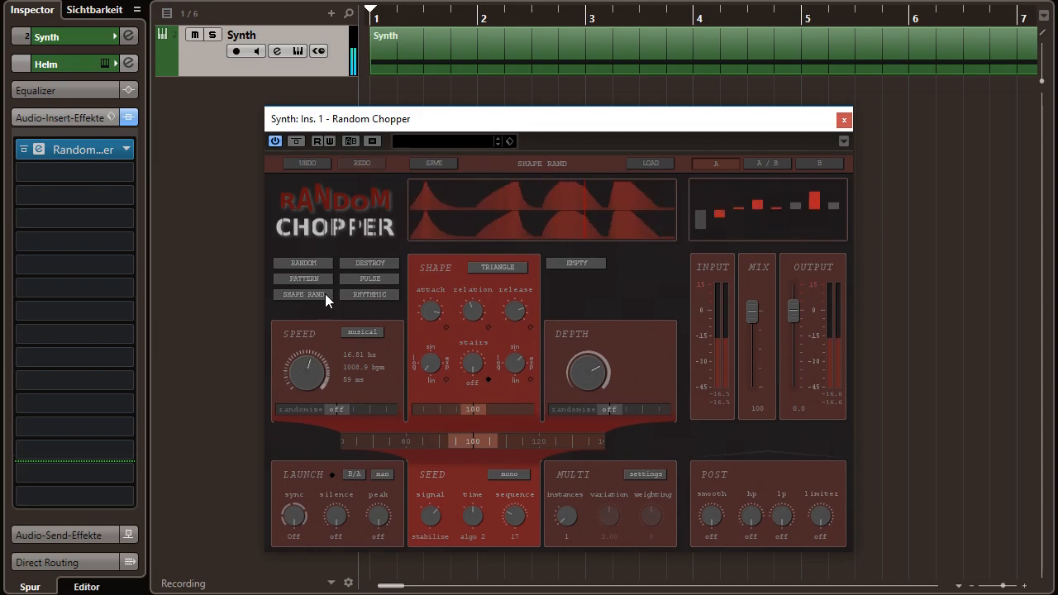
left_click(325, 294)
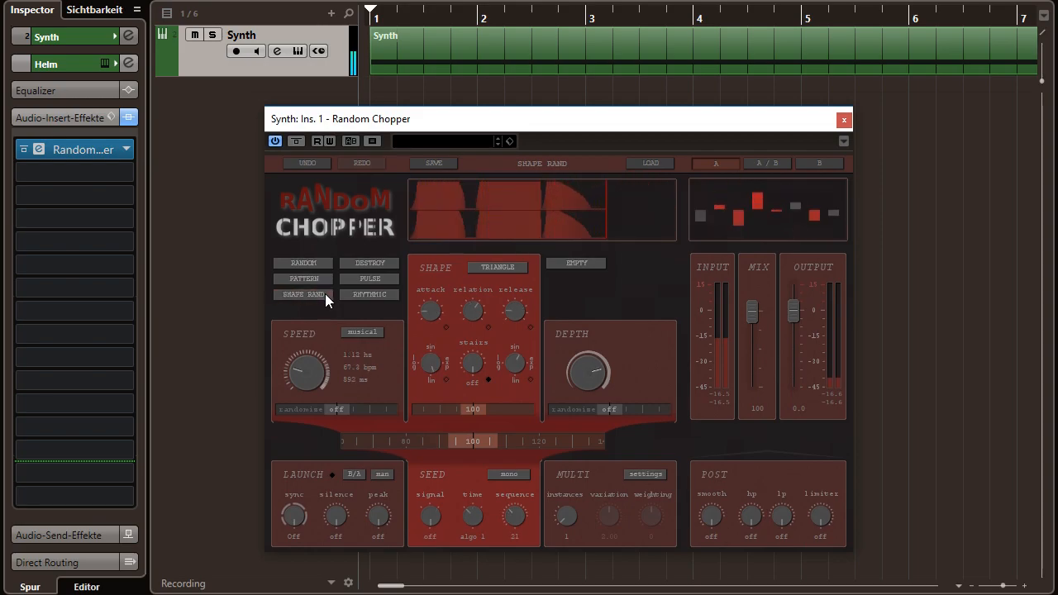
left_click(325, 293)
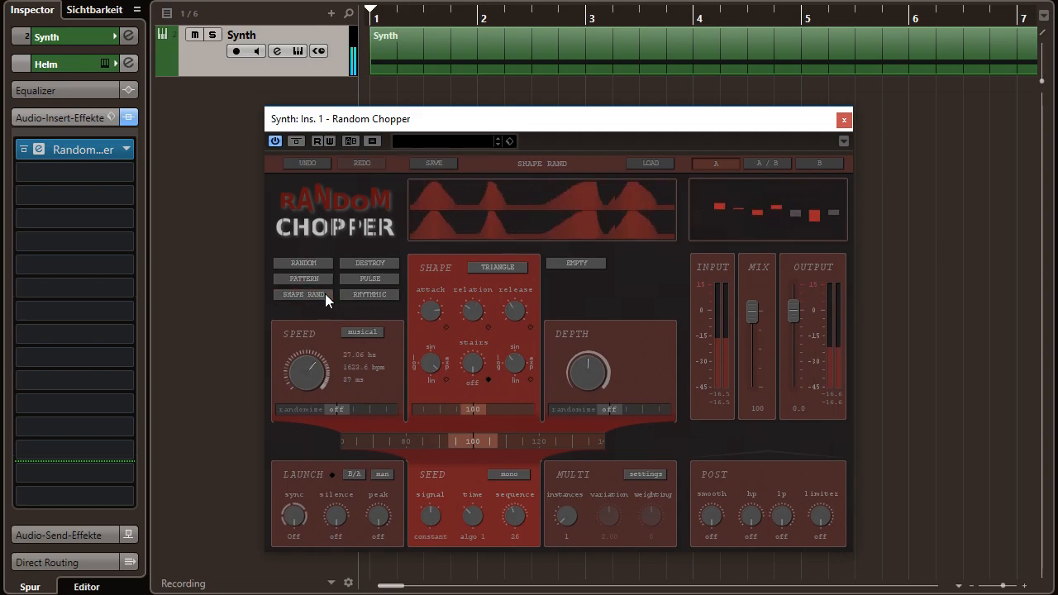
left_click(325, 293)
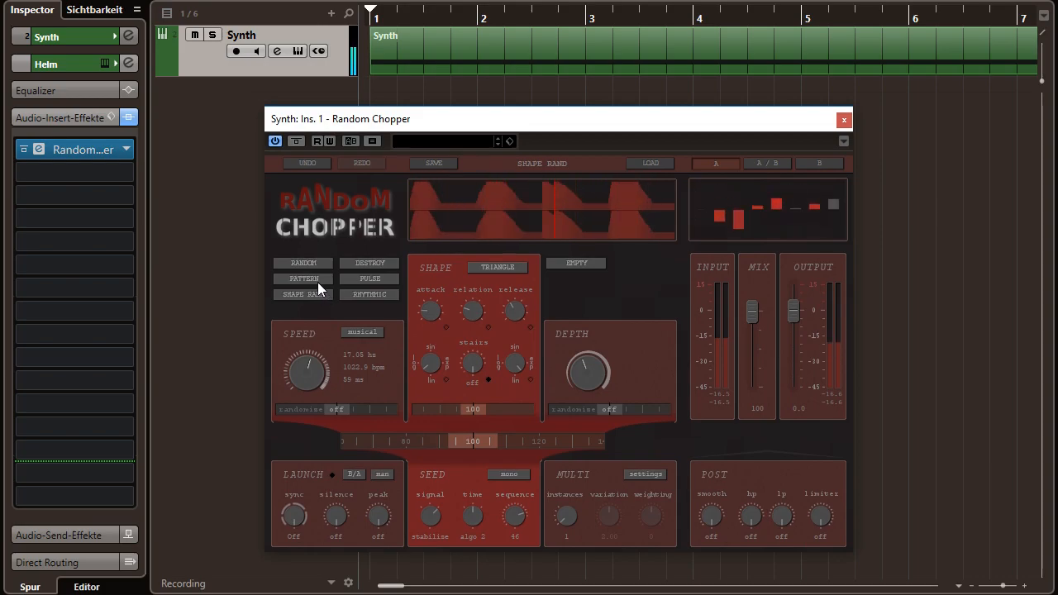
- Generate three random variations in a row with the PATTERN randomizer
left_click(317, 282)
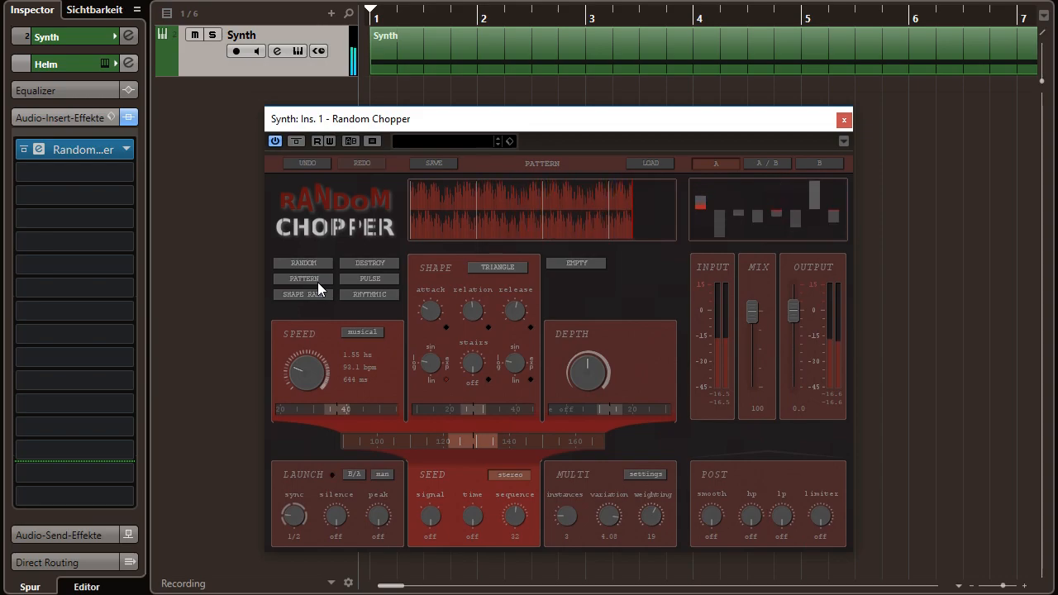
left_click(318, 282)
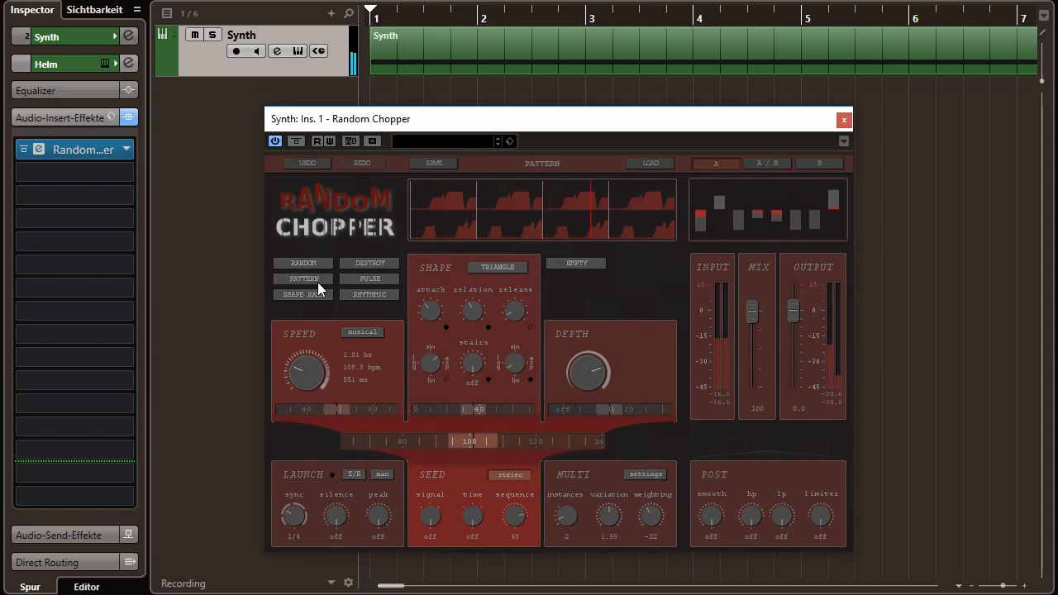
left_click(317, 282)
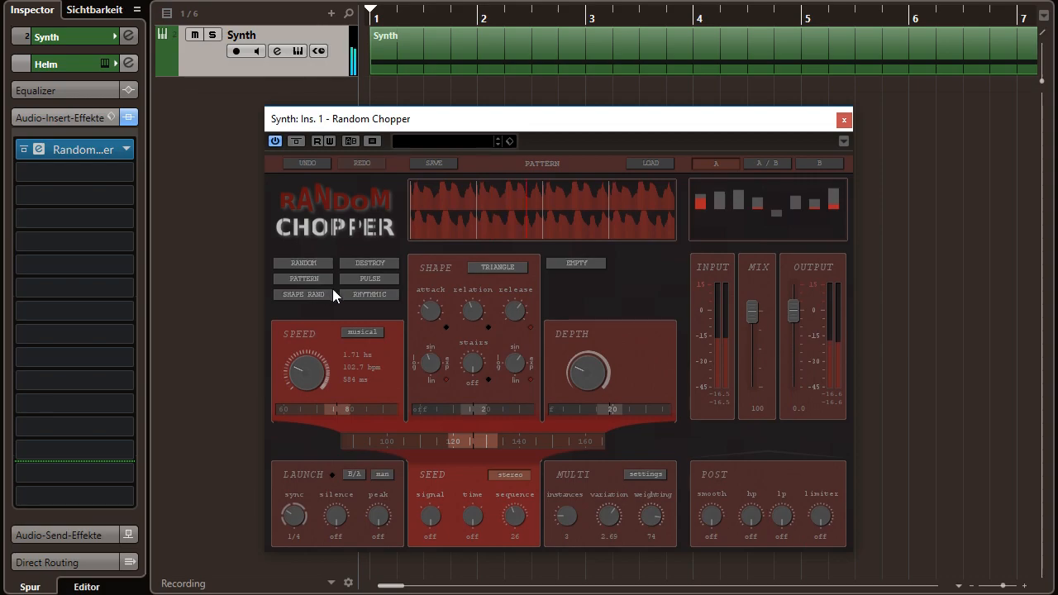
- Generate four random variations in a row with the RHYTHMIC randomizer
left_click(362, 299)
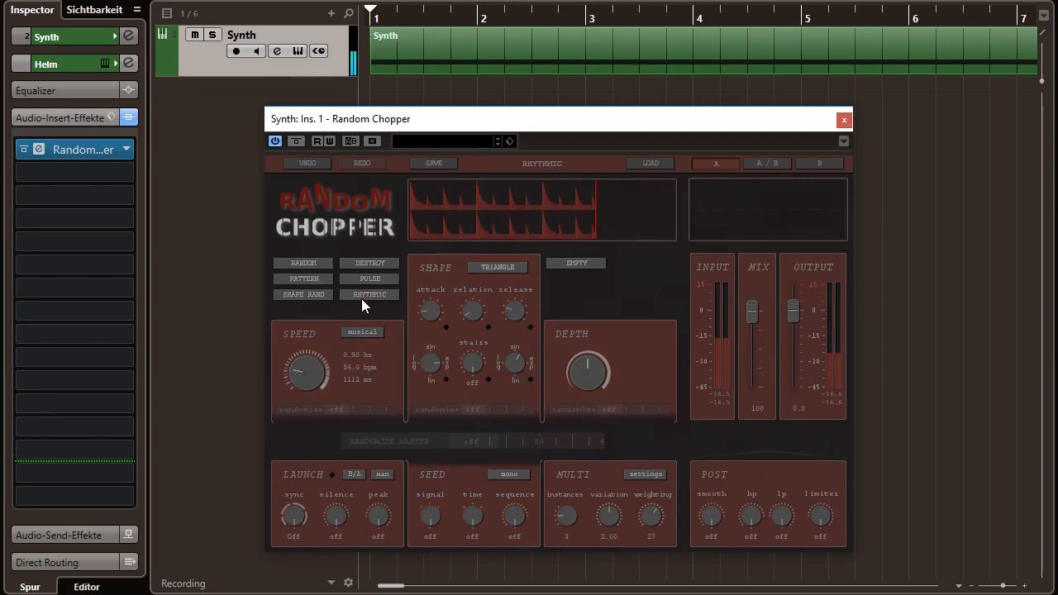
left_click(362, 298)
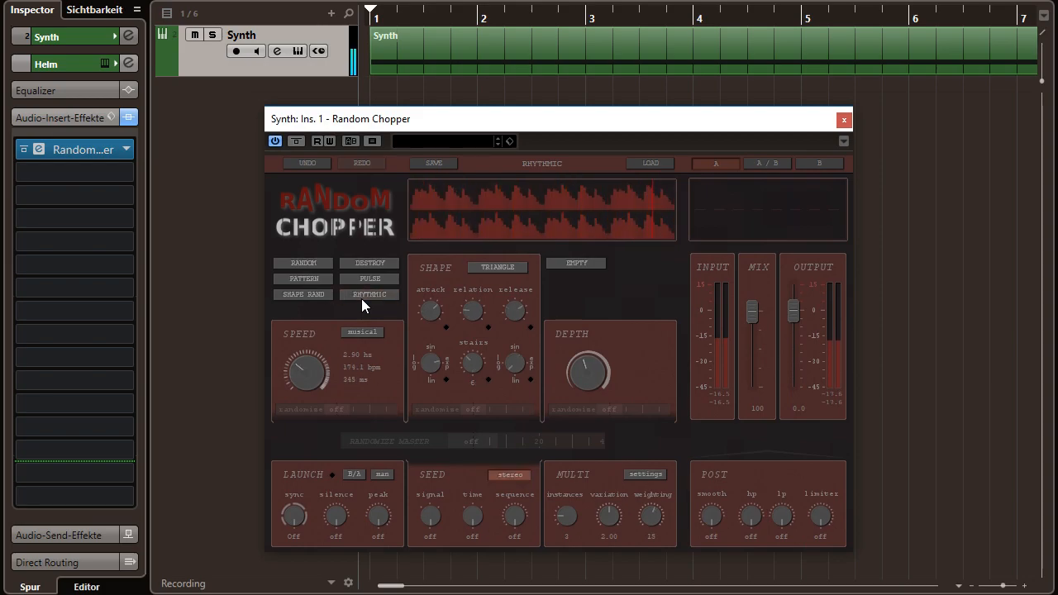
left_click(361, 298)
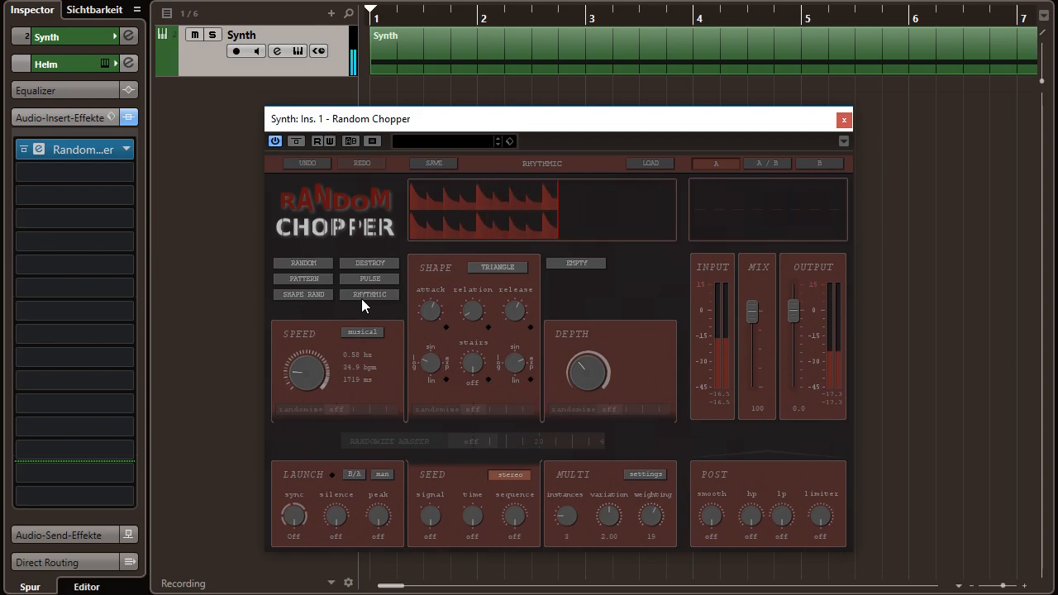
left_click(361, 299)
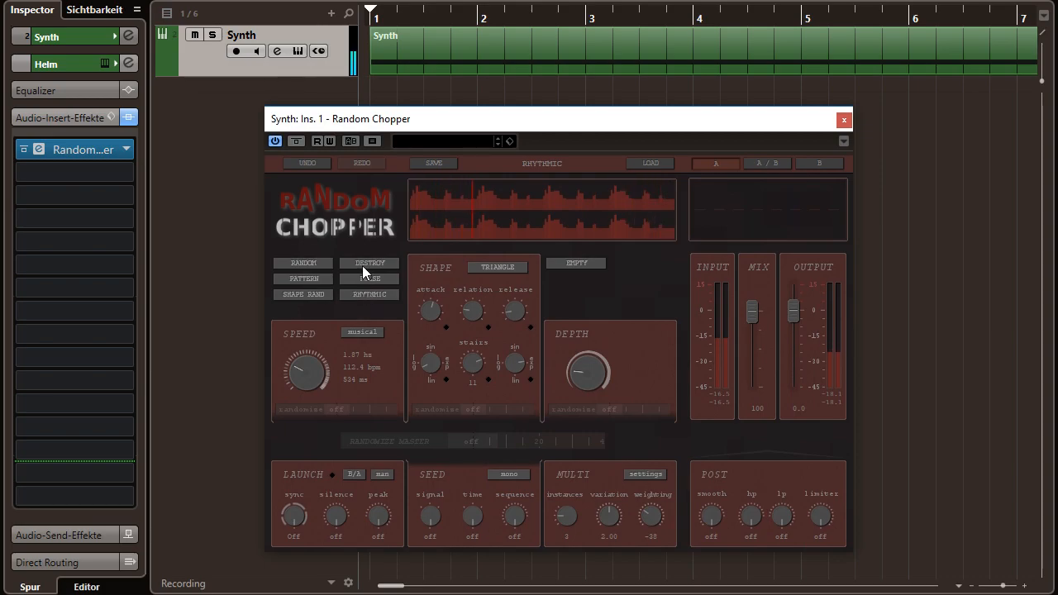
- Generate two random variations in a row with the DESTROY randomizer
left_click(362, 265)
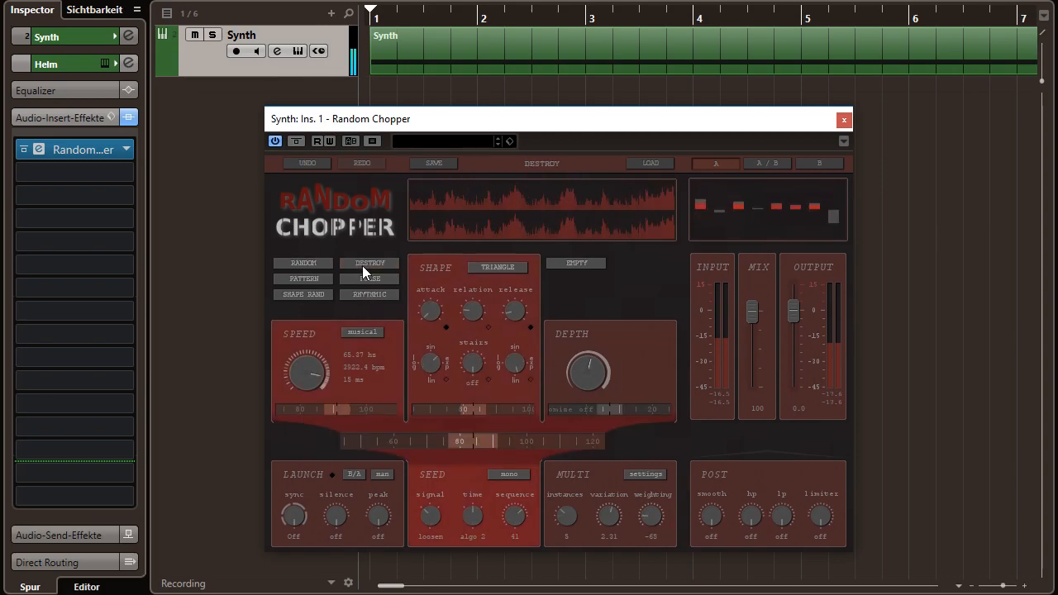
left_click(362, 265)
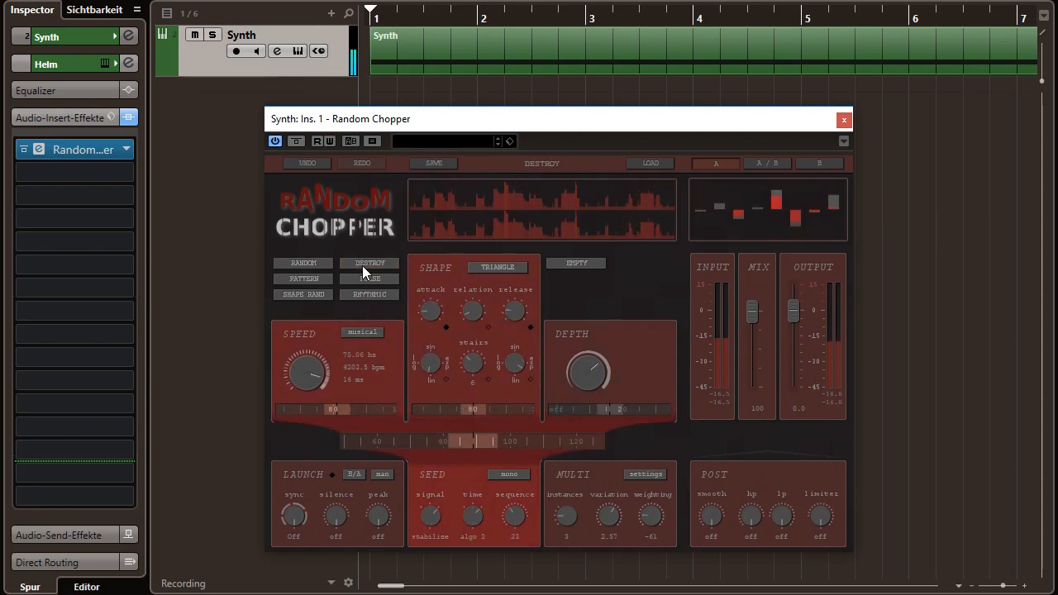
- Generate a SHAPE RAND variation, lock the speed knob against randomization, and generate three more SHAPE RAND variations
left_click(312, 296)
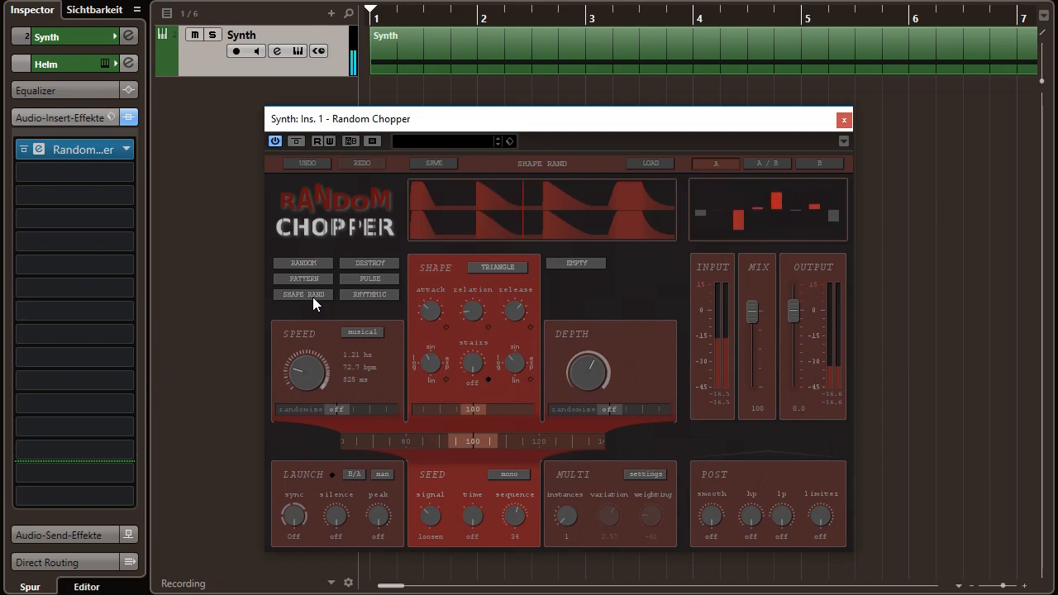
key("alt")
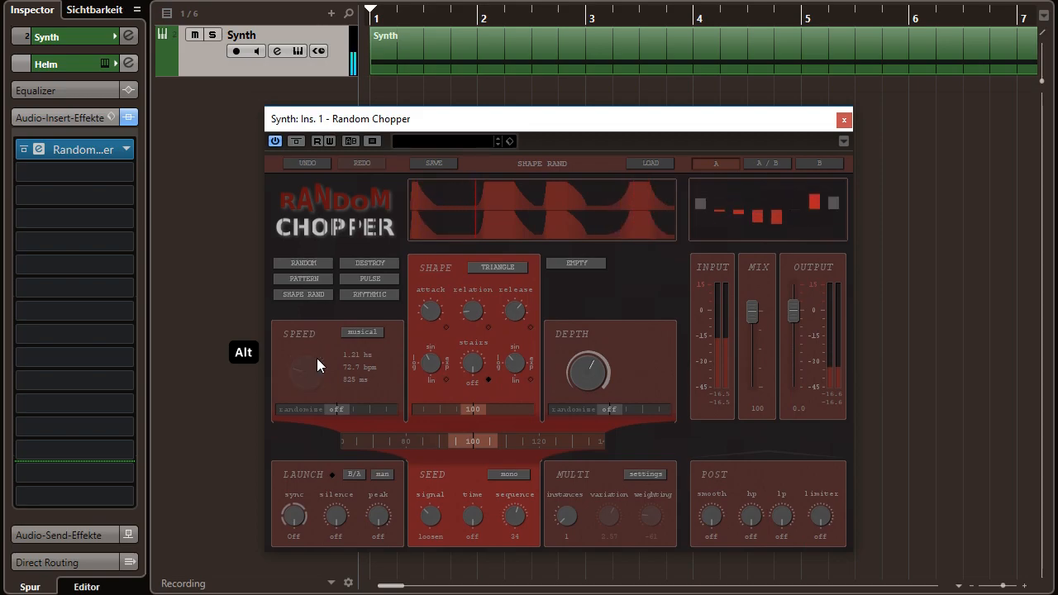
left_click(312, 296)
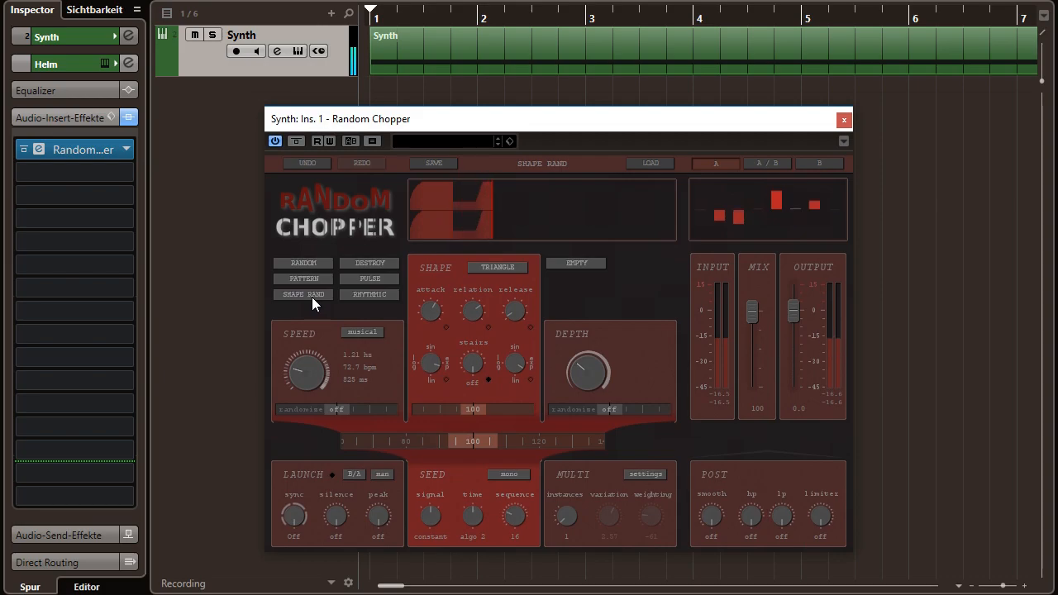
left_click(312, 296)
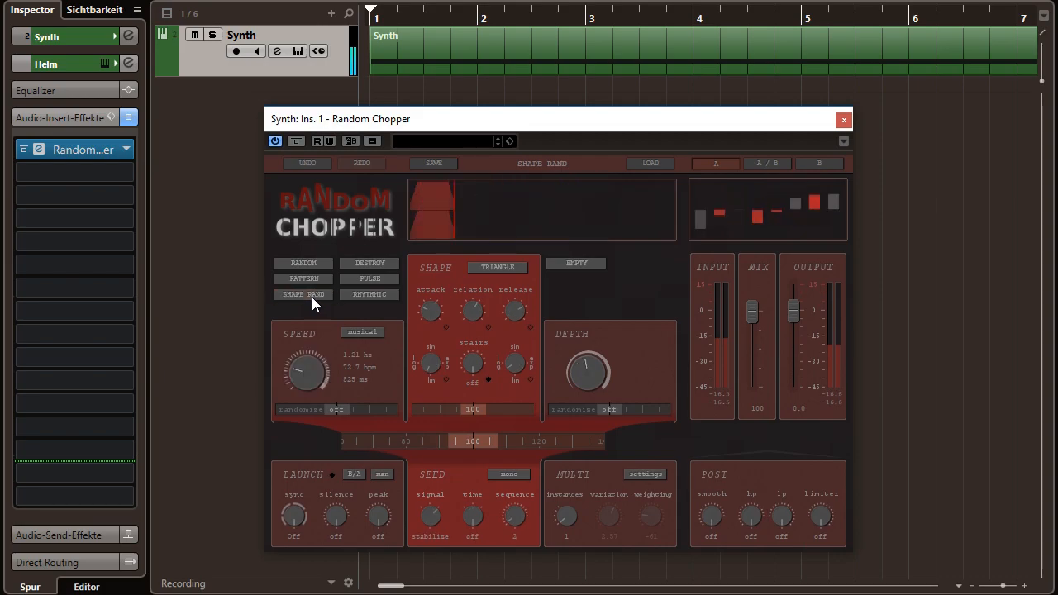
left_click(312, 296)
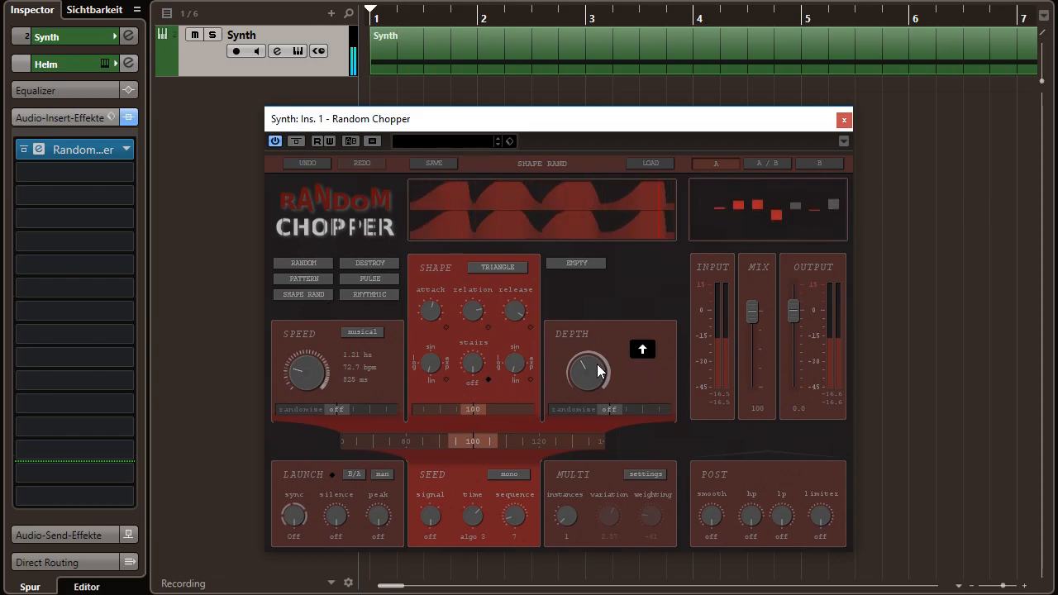
- Vary the depth knob up and down, ending well below the middle of its range
scroll(597, 364, "up", 3)
scroll(599, 371, "down", 4)
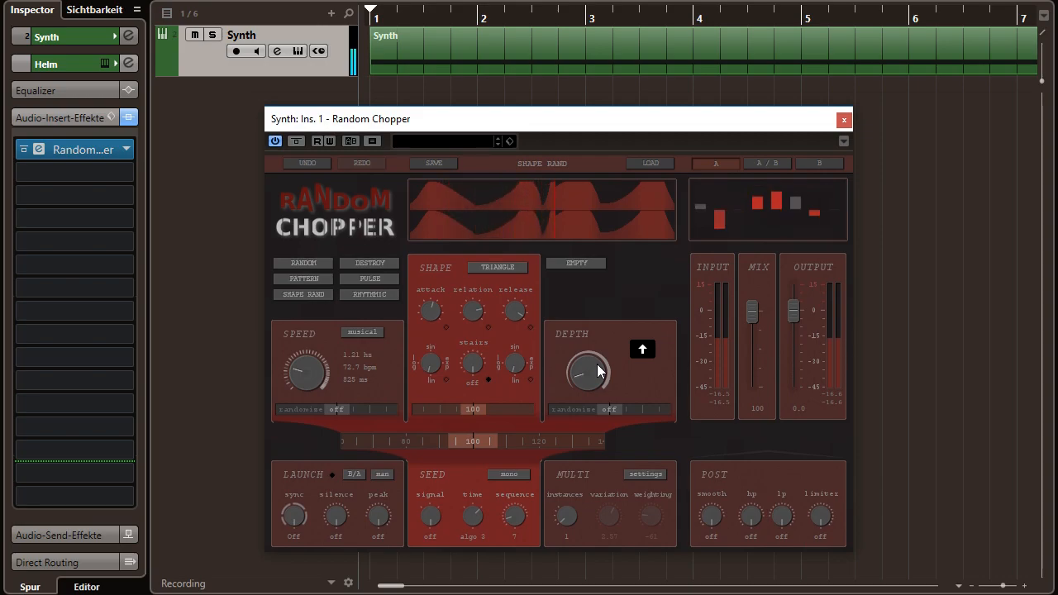